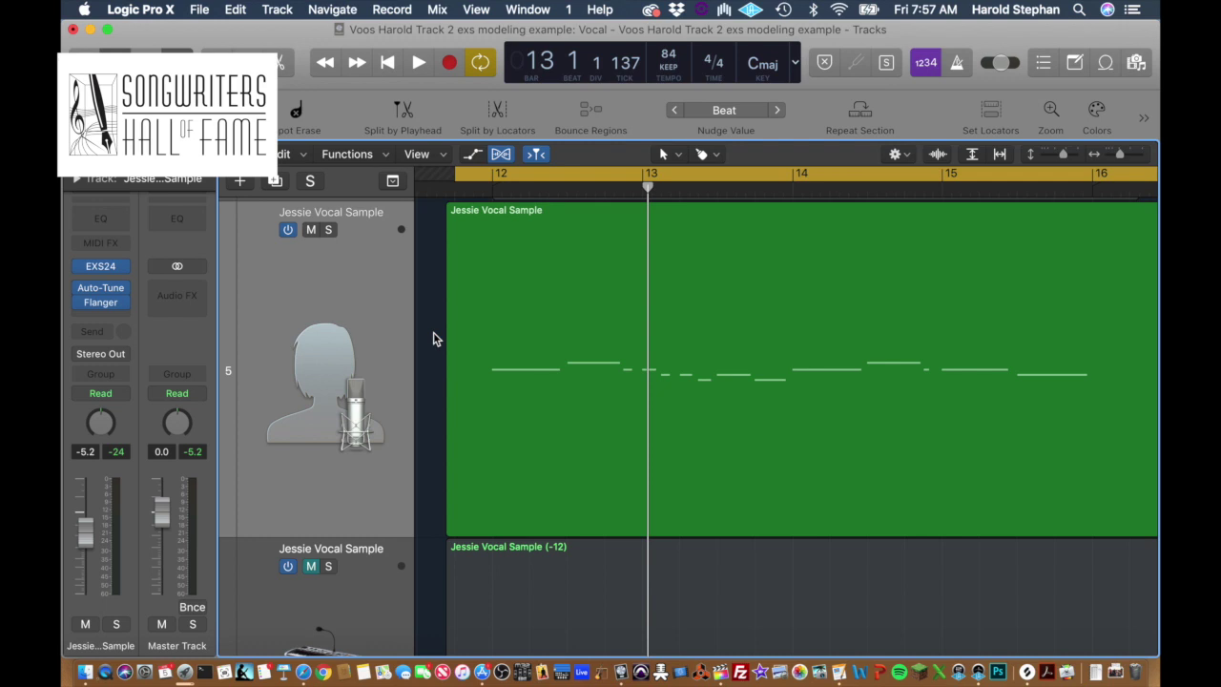
- Play the sampled-vocal melody, then solo Jessie Vocal Sample and replay it through bar 16
key(space)
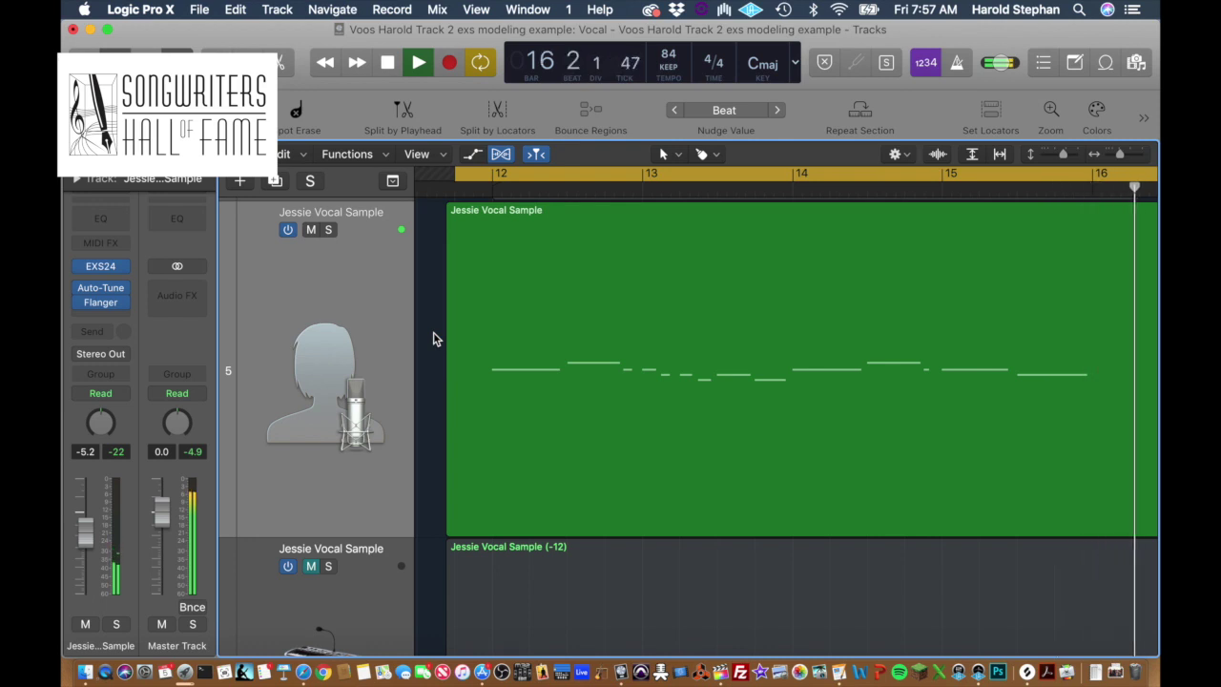
key(space)
key(s)
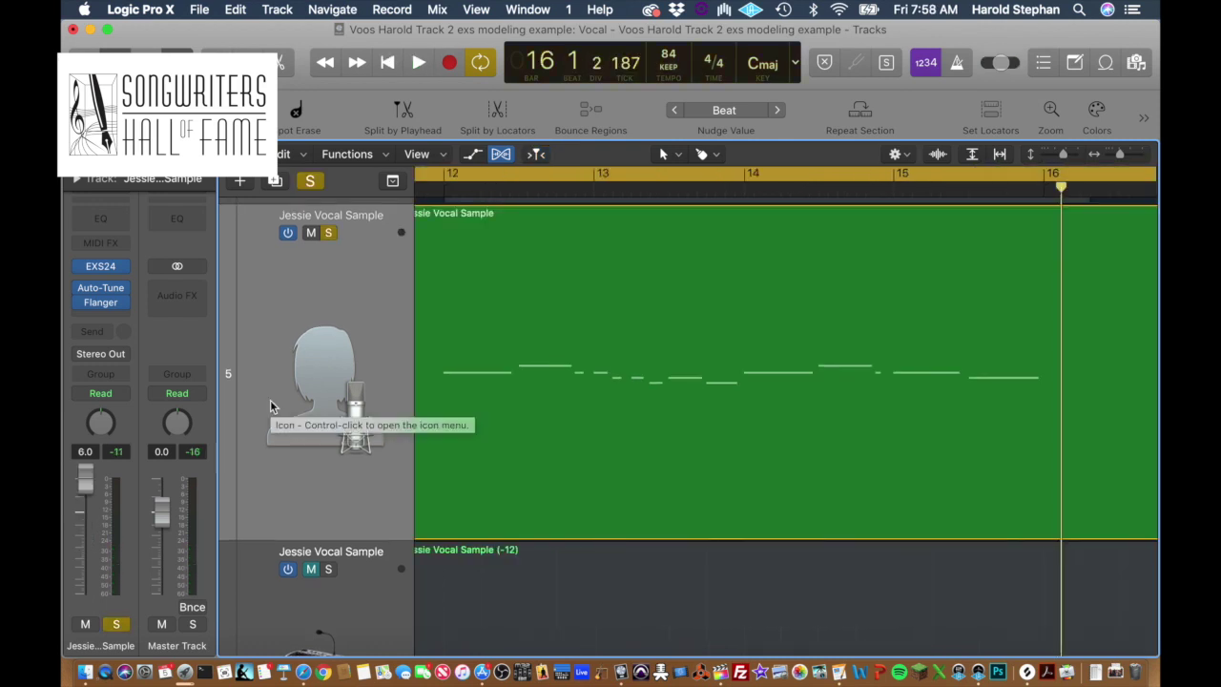
key(space)
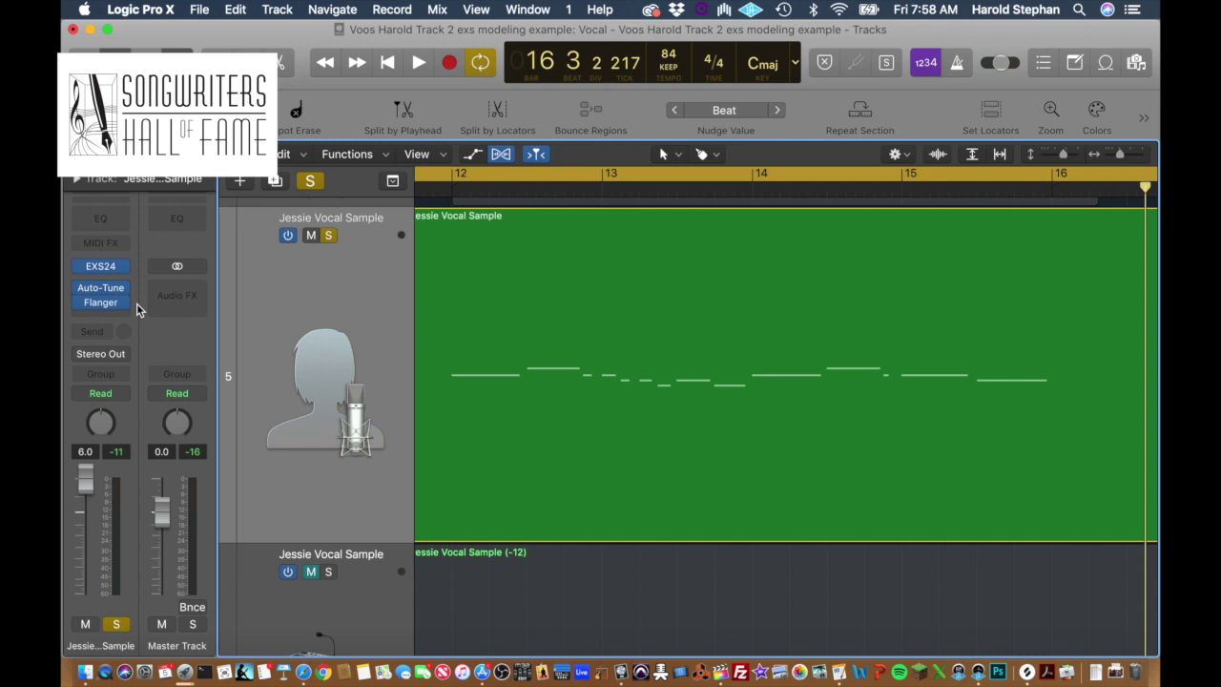
- Open the EXS24 Instrument Editor, then the Jessie Vocal Sample.aif waveform in the sample editor
click(100, 266)
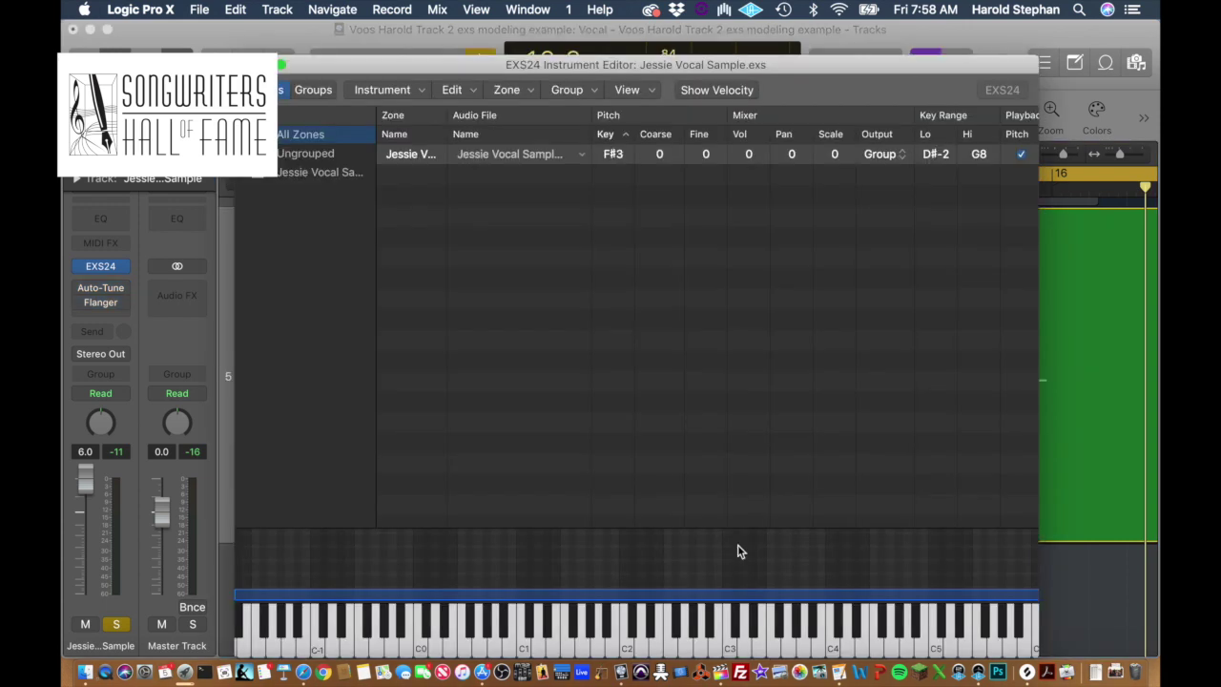
double_click(510, 153)
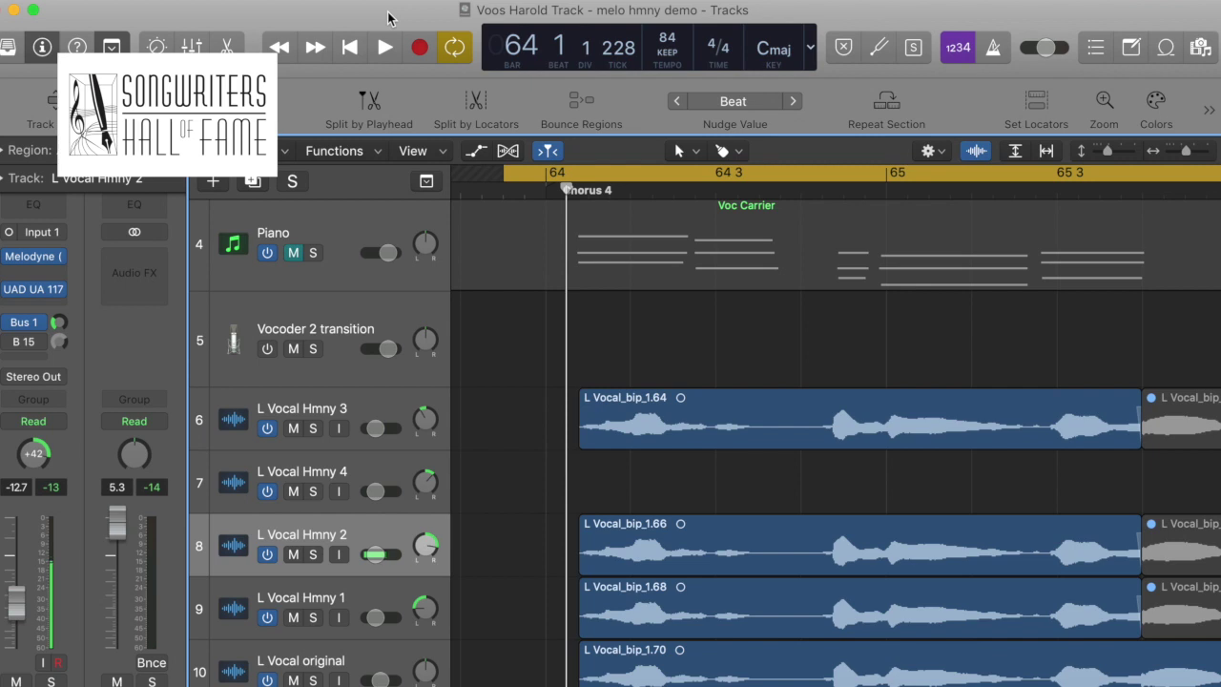
- Play through chorus 4, turn Cycle off, and move the view to bar 64
key(space)
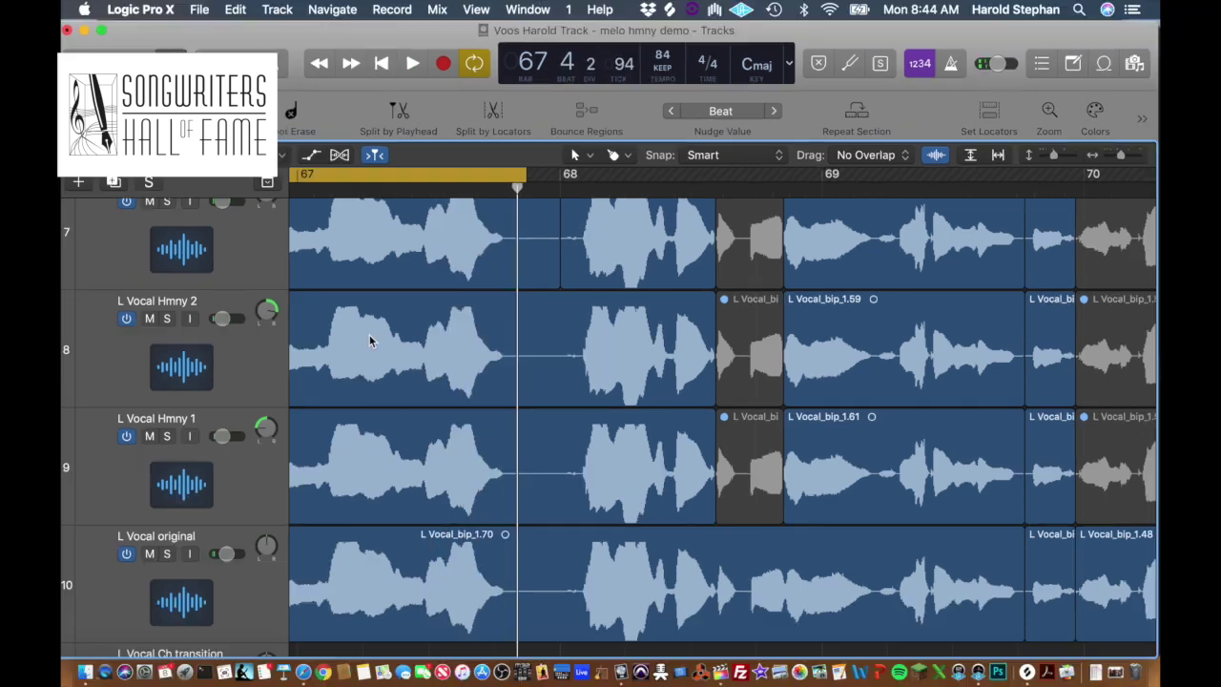
click(380, 182)
scroll(446, 381, left, 5)
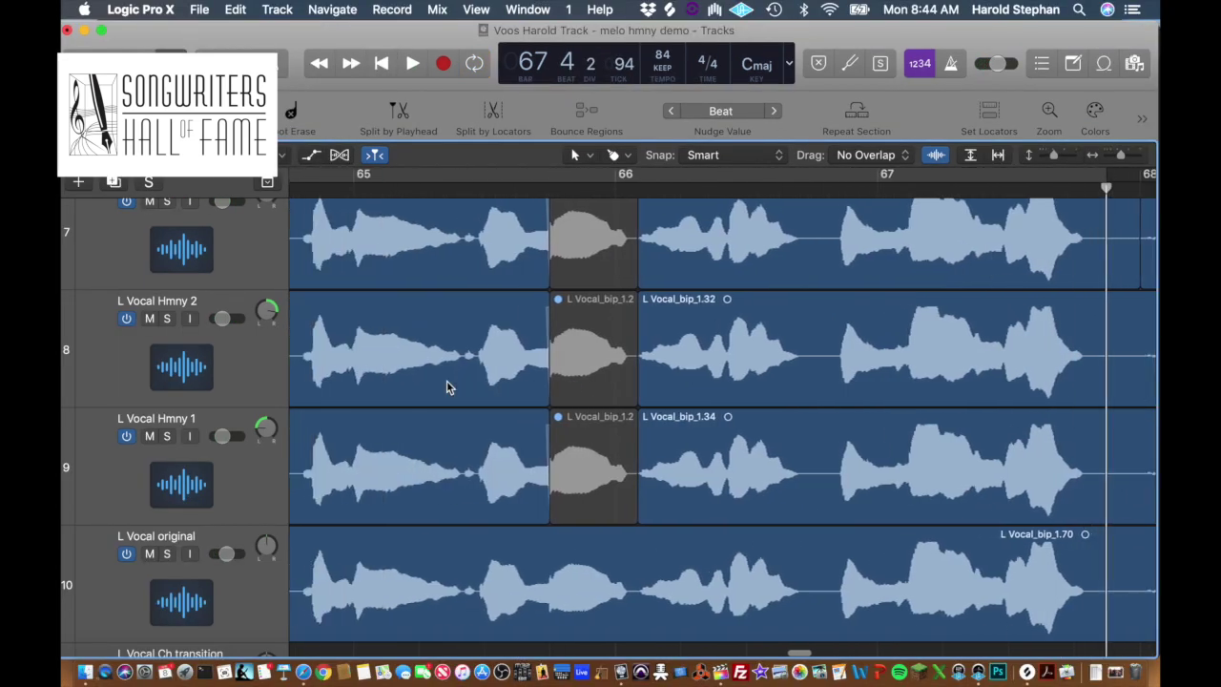
scroll(446, 380, up, 3)
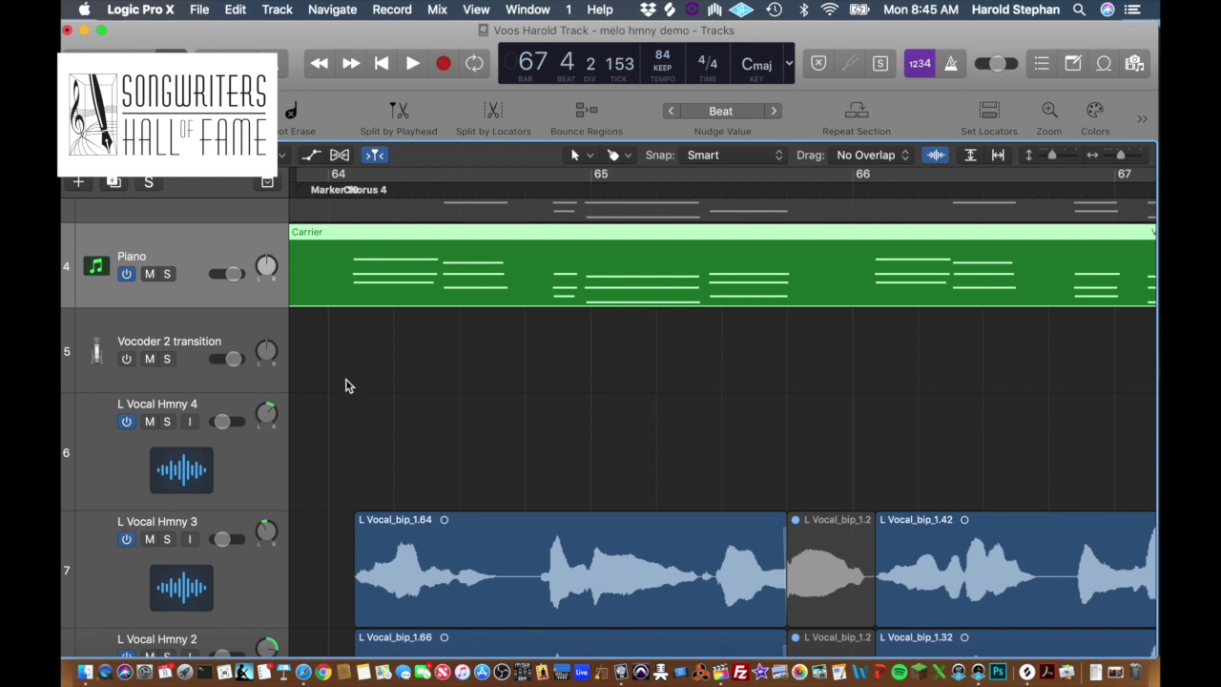
scroll(355, 329, up, 1)
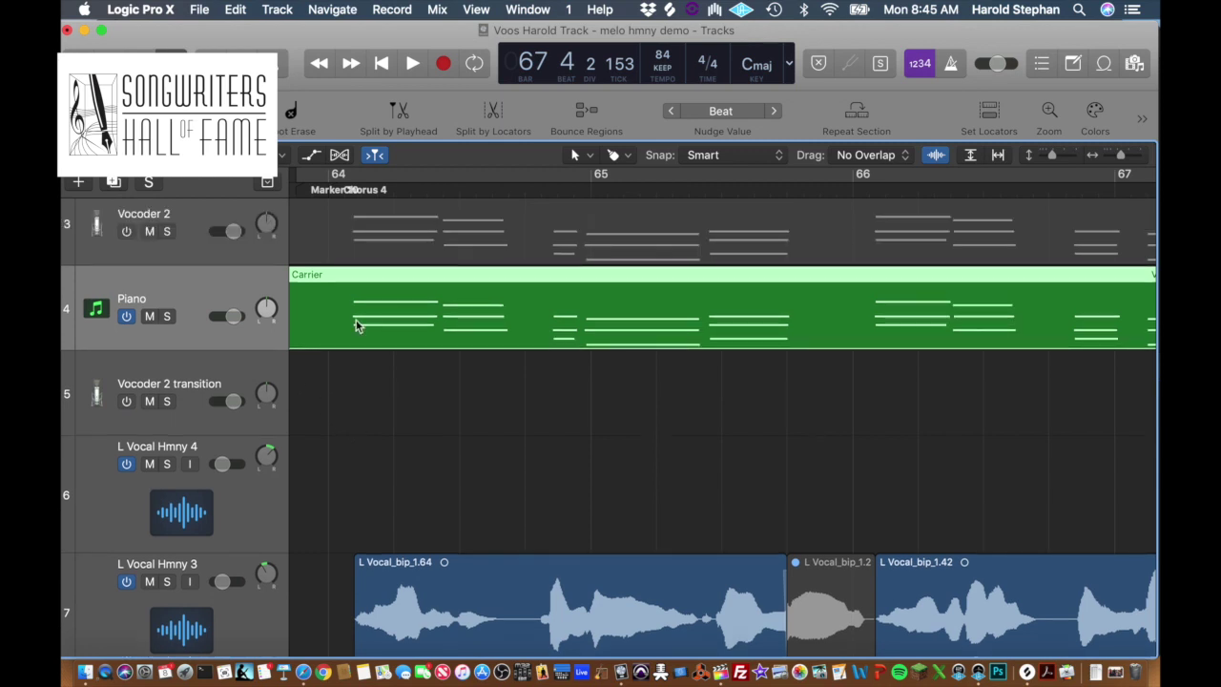
- Open the Piano track's Voc Carrier notes and play from bar 64 with the harmonies
double_click(355, 326)
key(space)
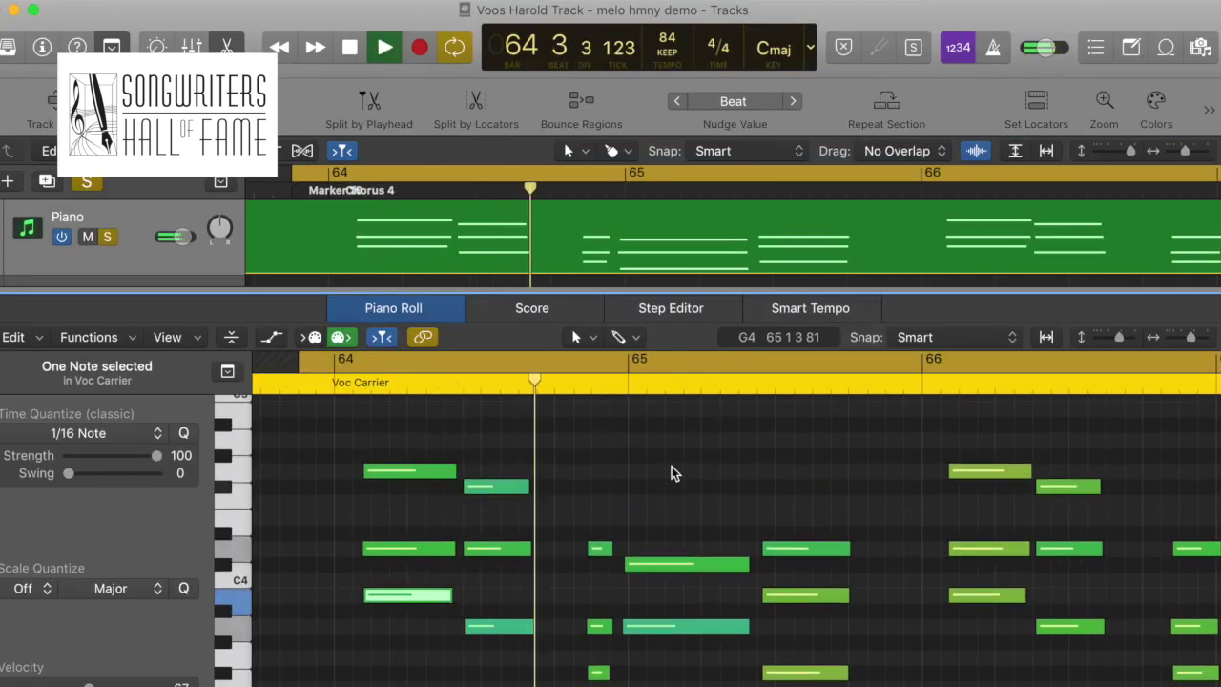
scroll(672, 471, right, 2)
scroll(673, 471, down, 1)
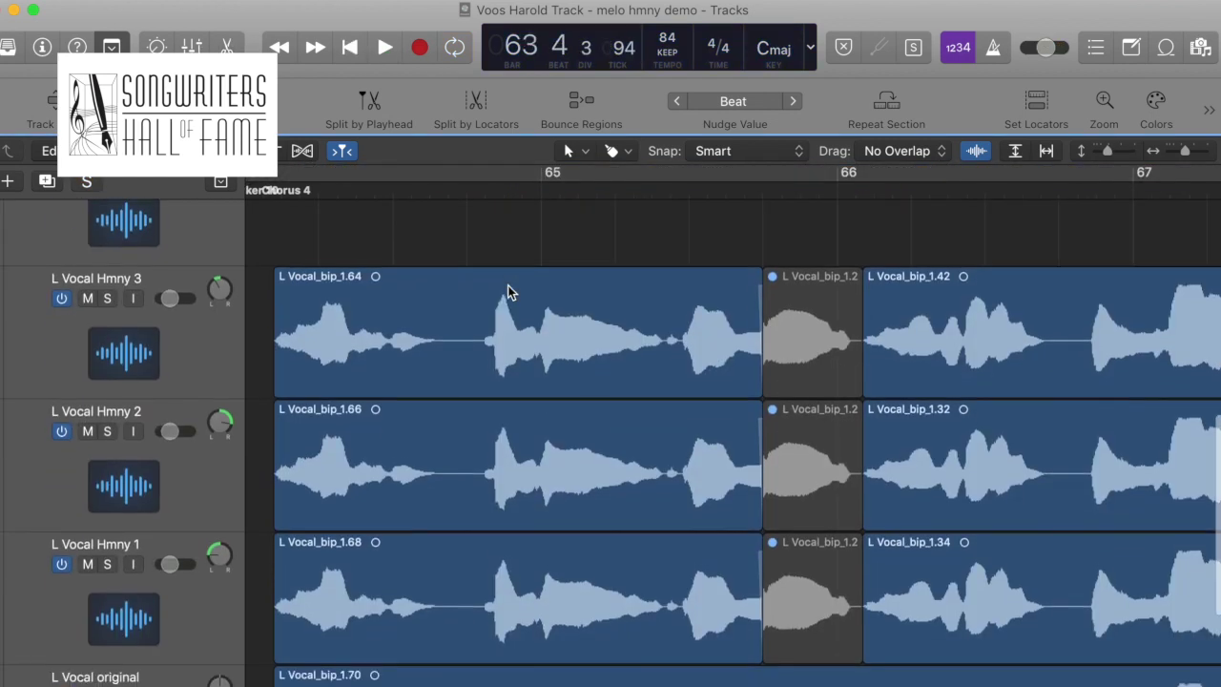
scroll(506, 291, down, 1)
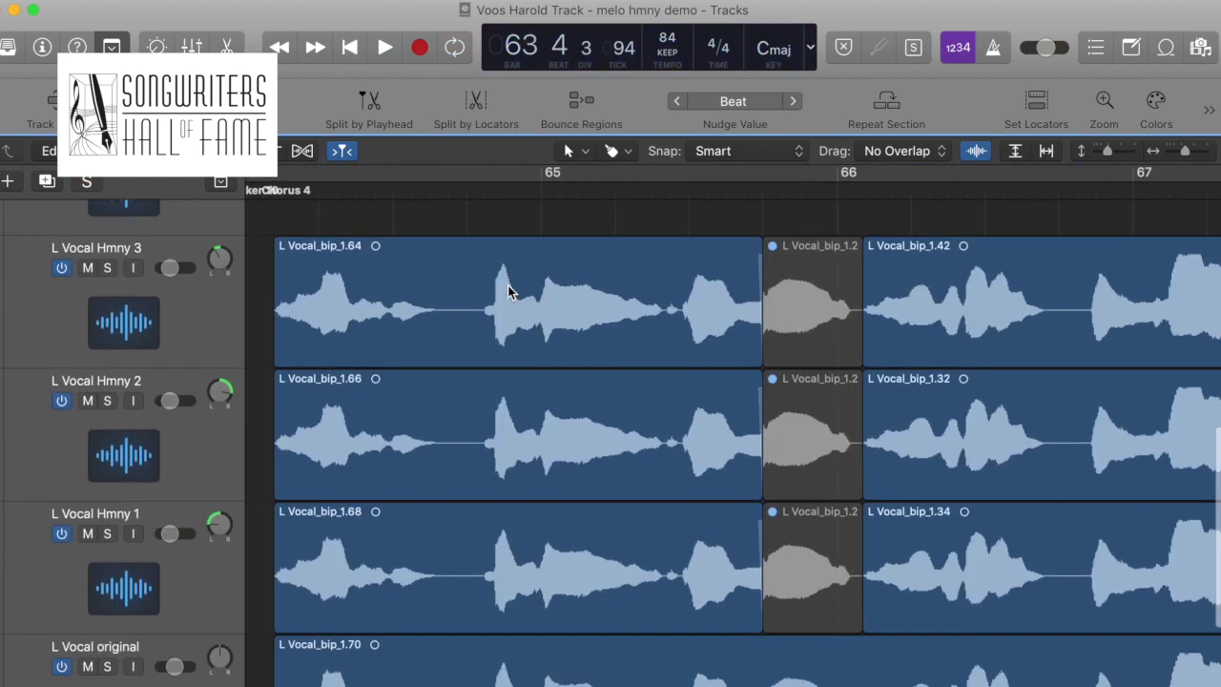
- Select L Vocal Hmny 1, show its Inspector, and open Melodyne from its insert slot
click(197, 567)
key(i)
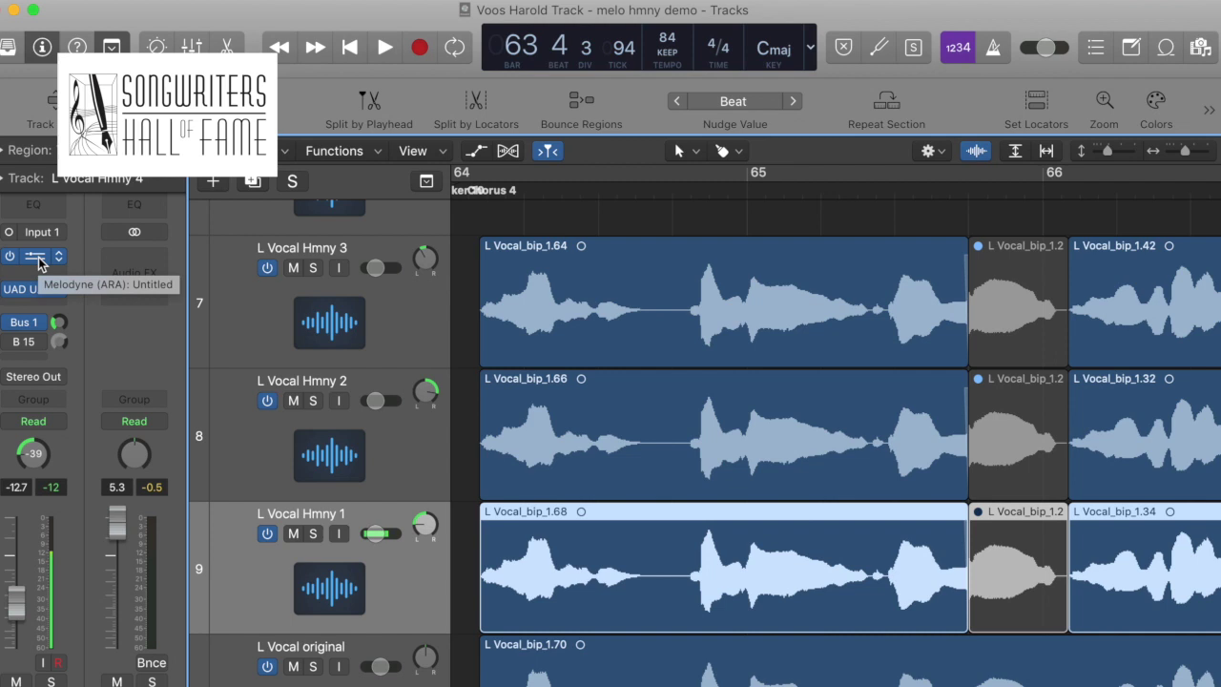
click(36, 258)
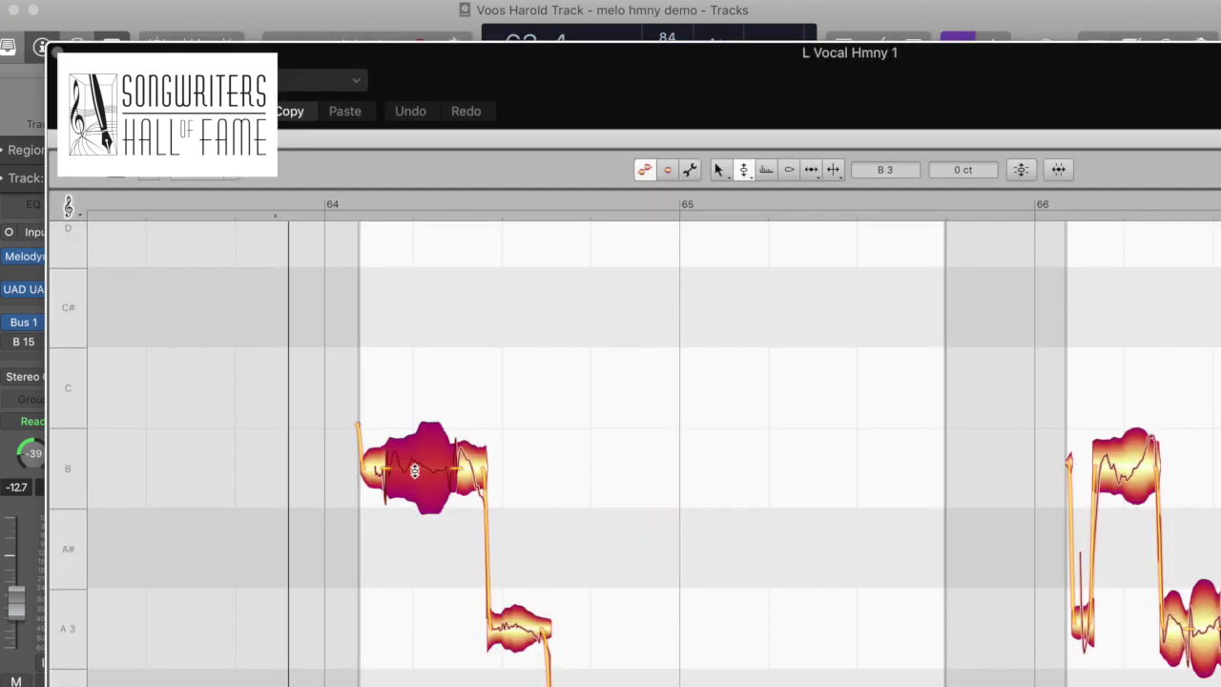
click(56, 51)
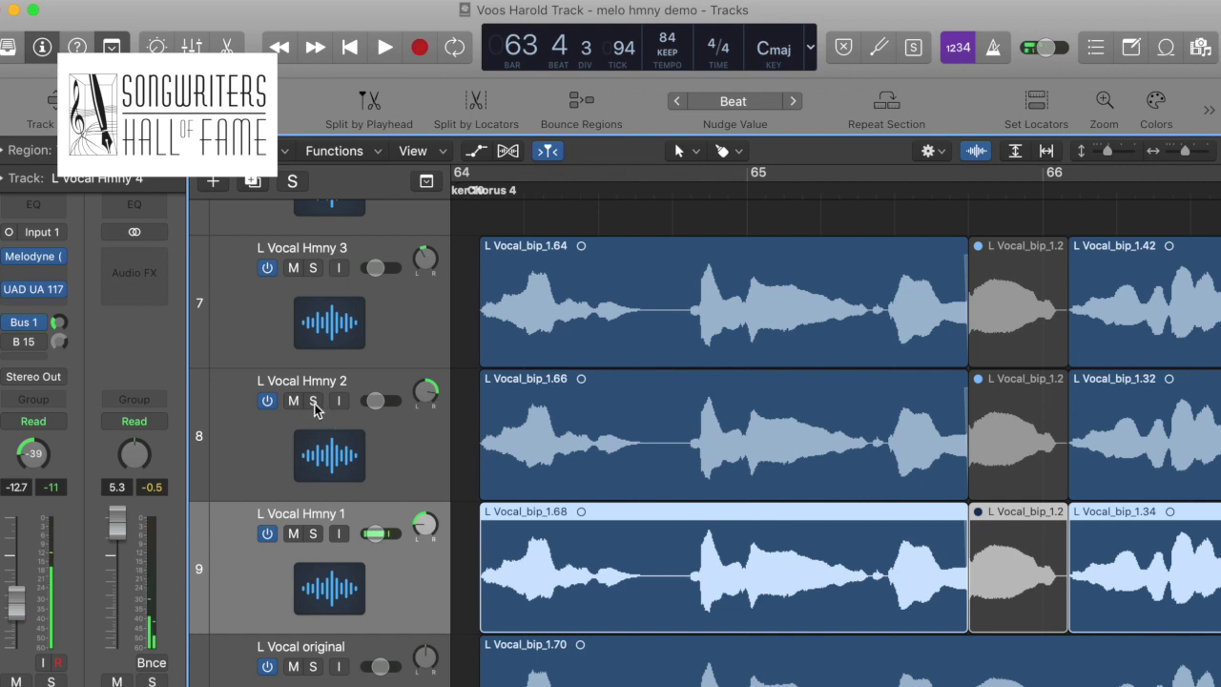
key(v)
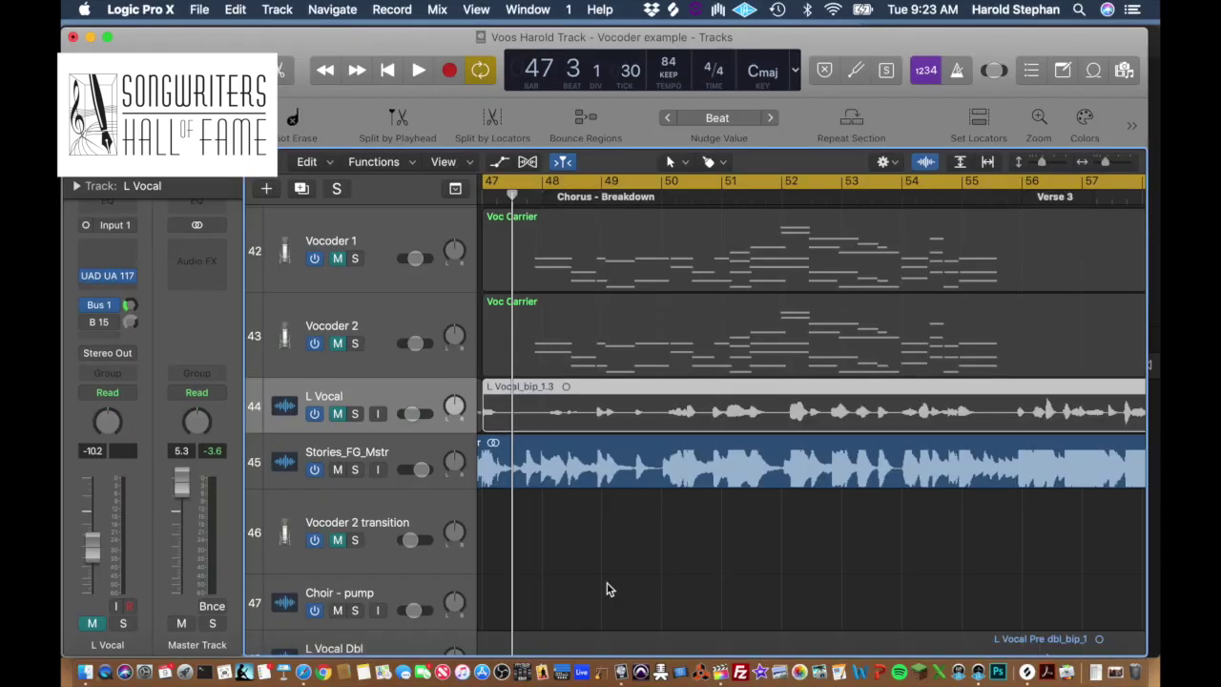
- Play the Chorus – Breakdown from bar 47 to about bar 56, then select Vocoder 1
key(space)
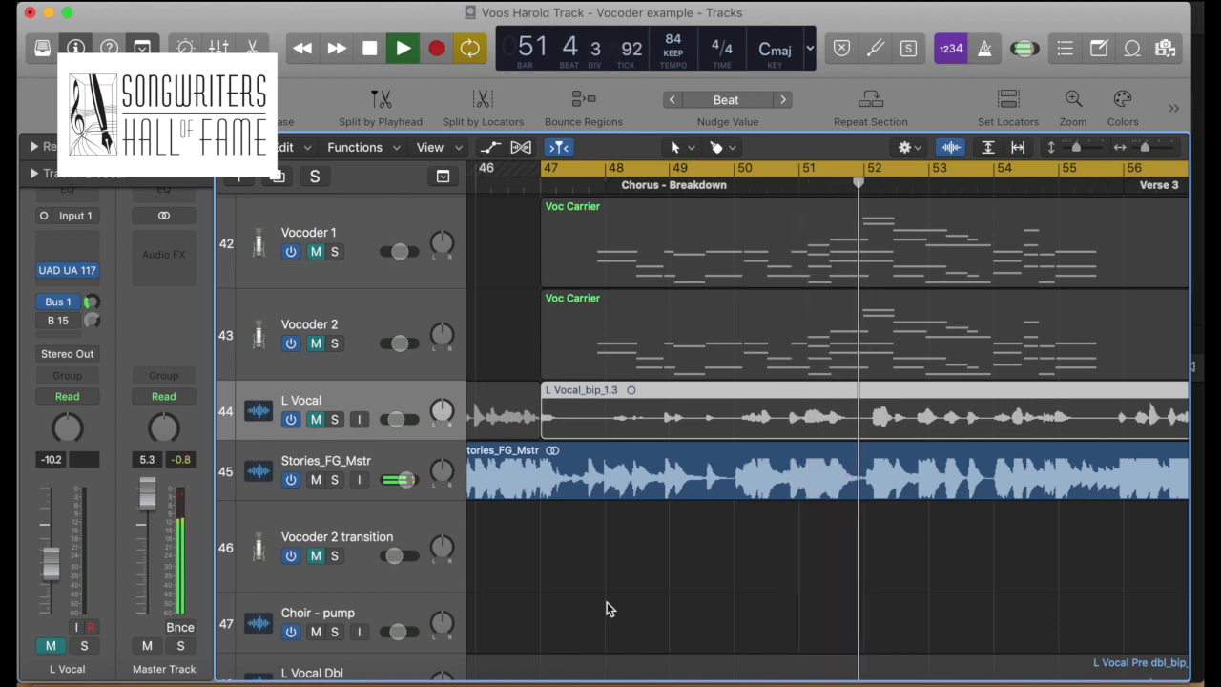
key(space)
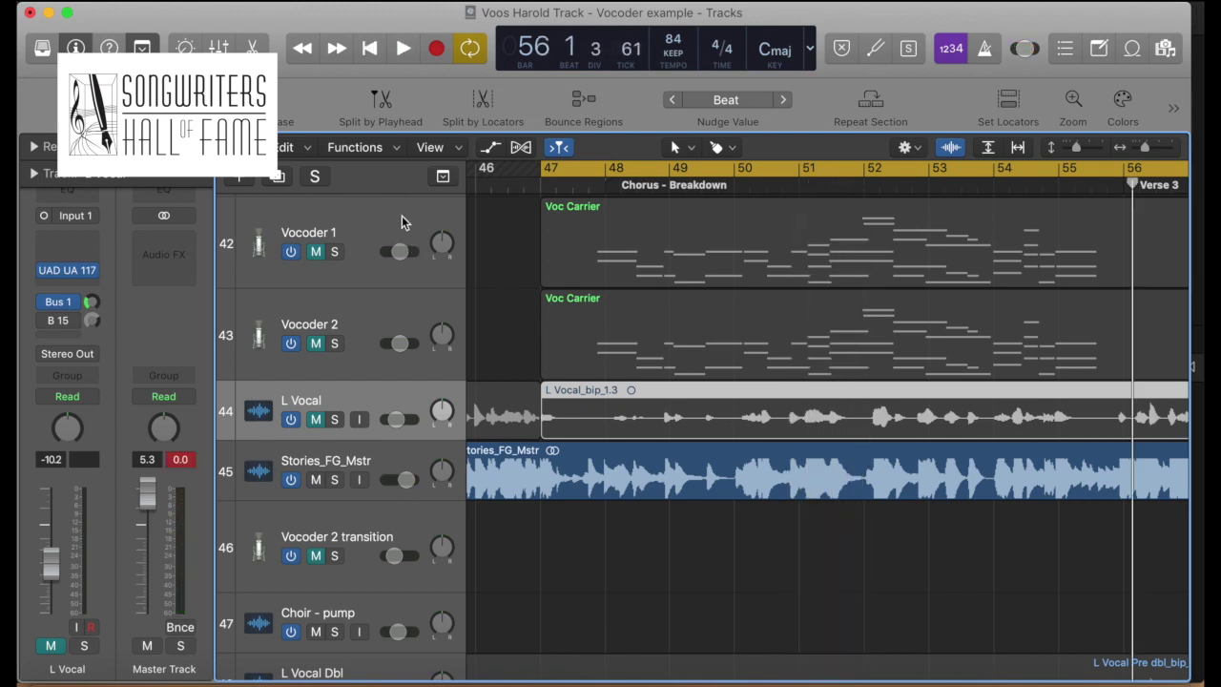
click(362, 229)
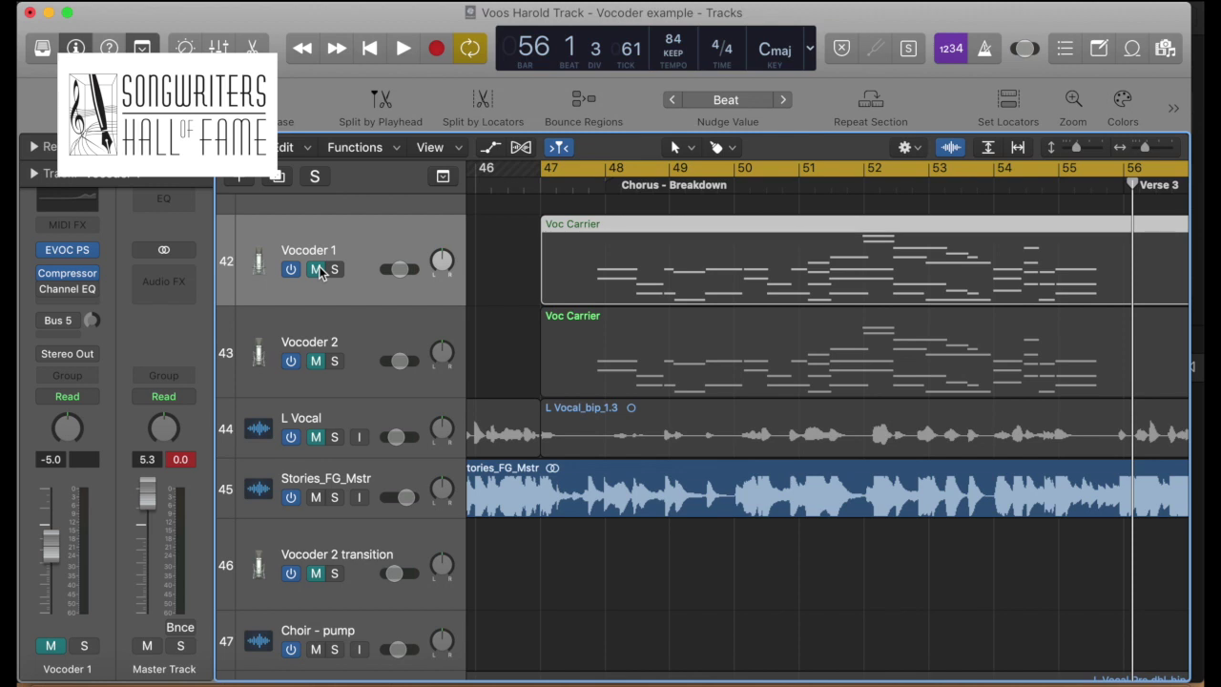
- Unmute and solo Vocoder 1, play from bar 47, and open its Voc Carrier notes
key(m)
key(s)
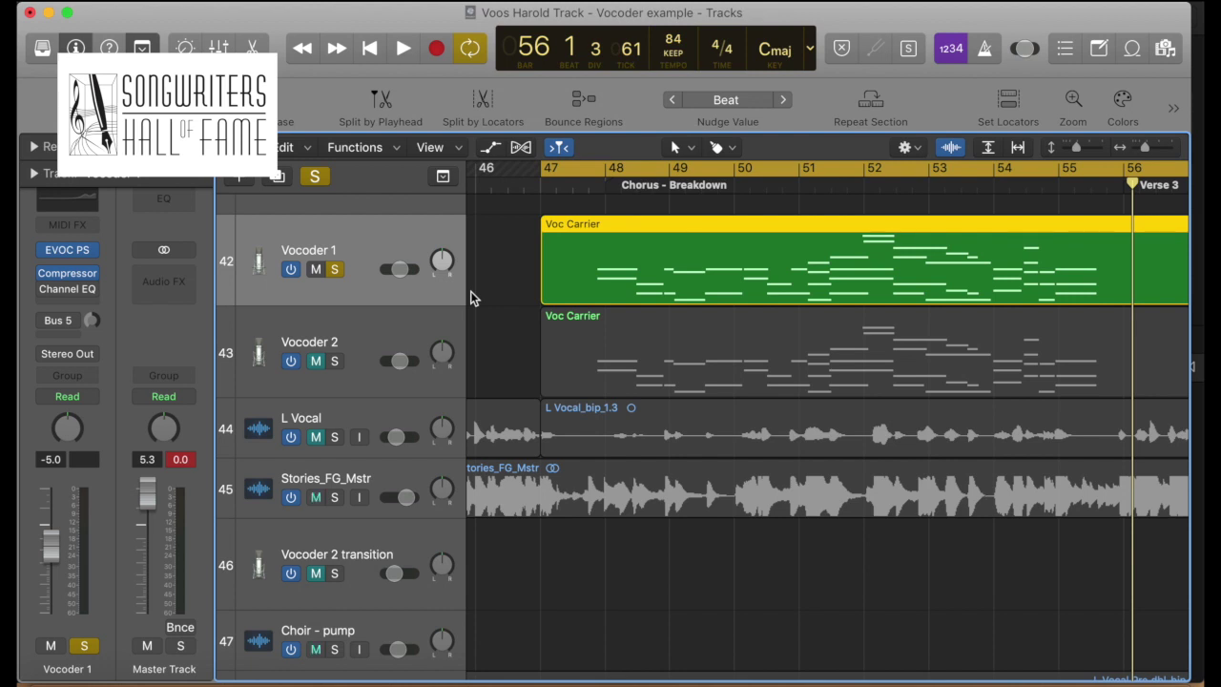
key(space)
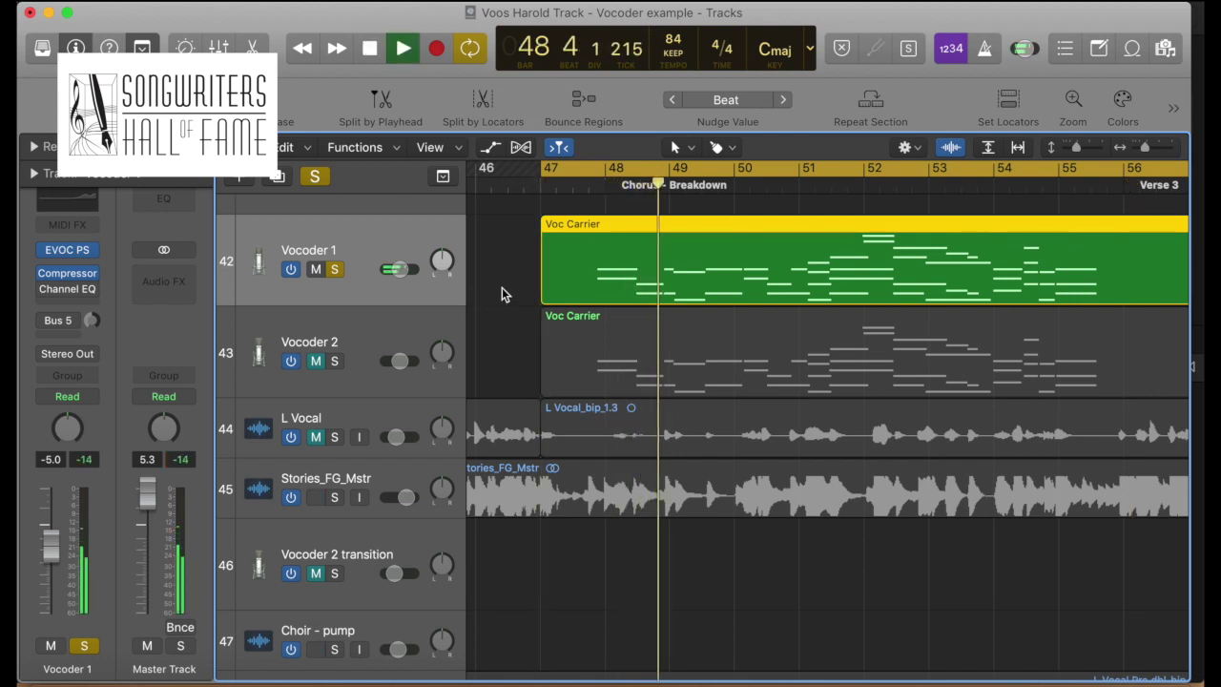
double_click(657, 271)
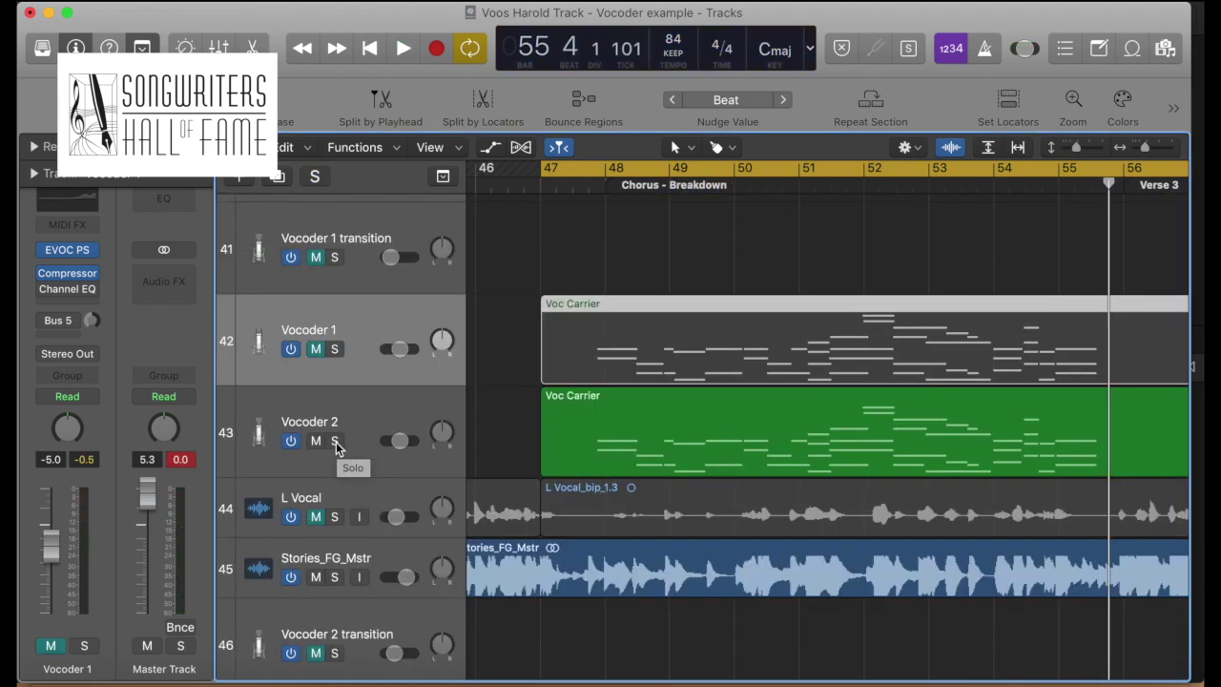
- Solo Vocoder 2, play from bar 48, and open its Voc Carrier notes in the Piano Roll
click(335, 440)
key(space)
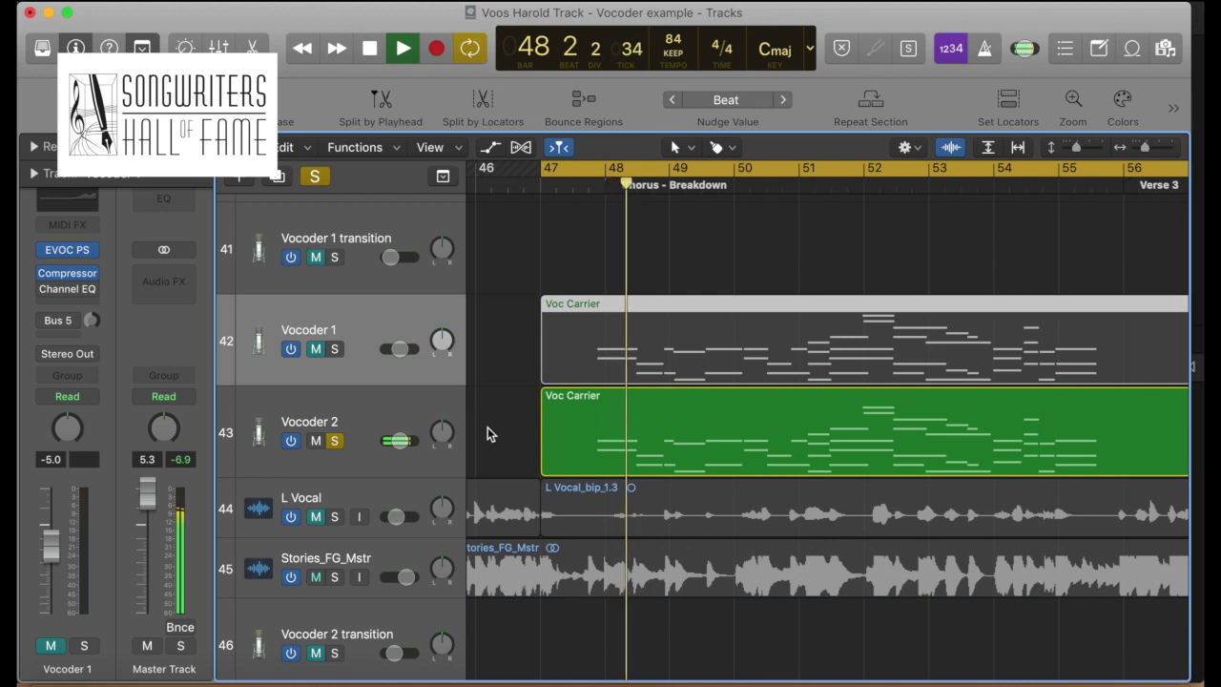
click(429, 414)
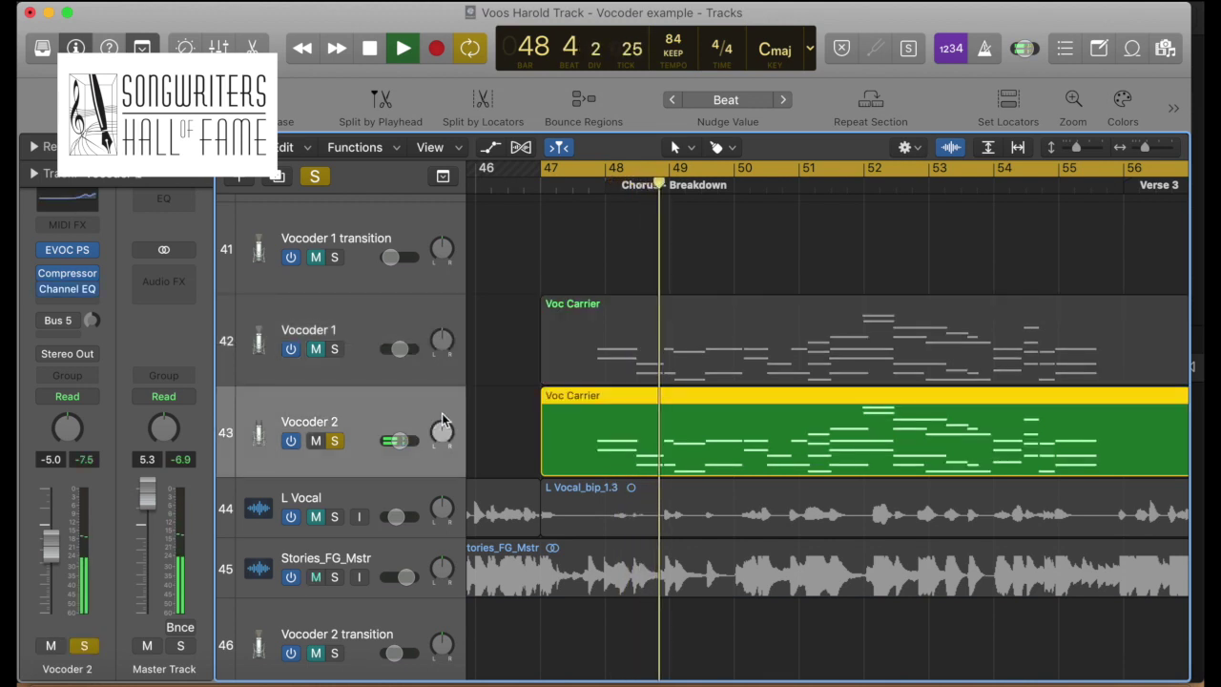
double_click(572, 428)
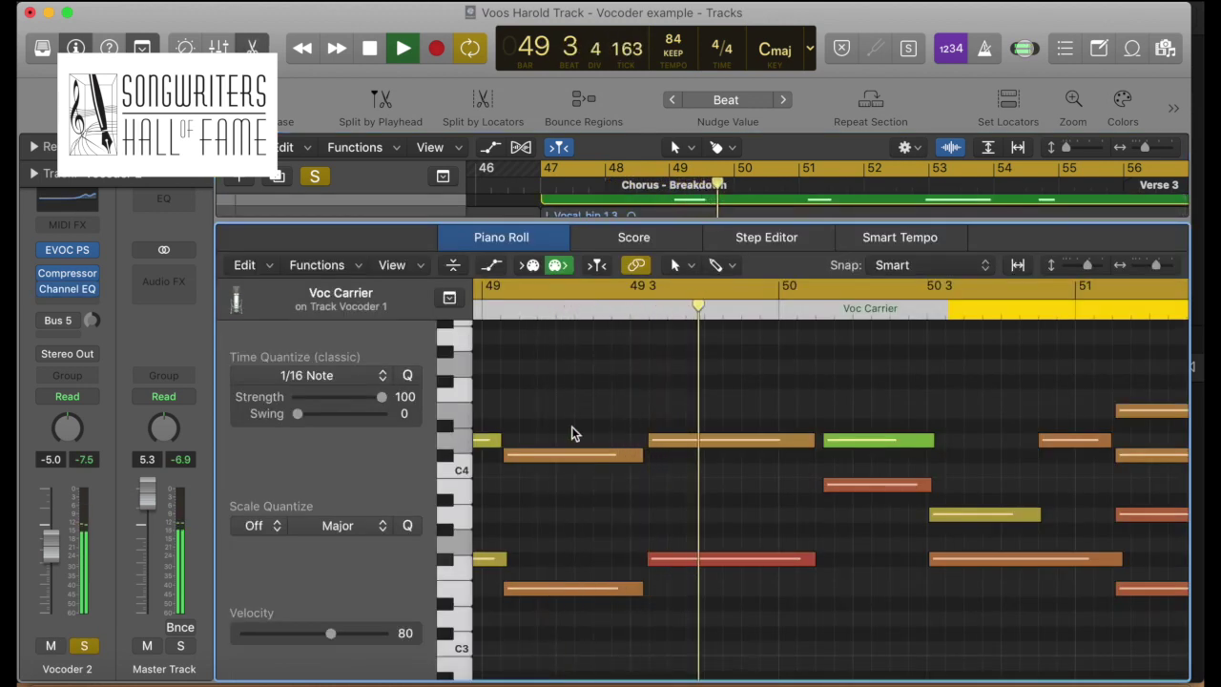